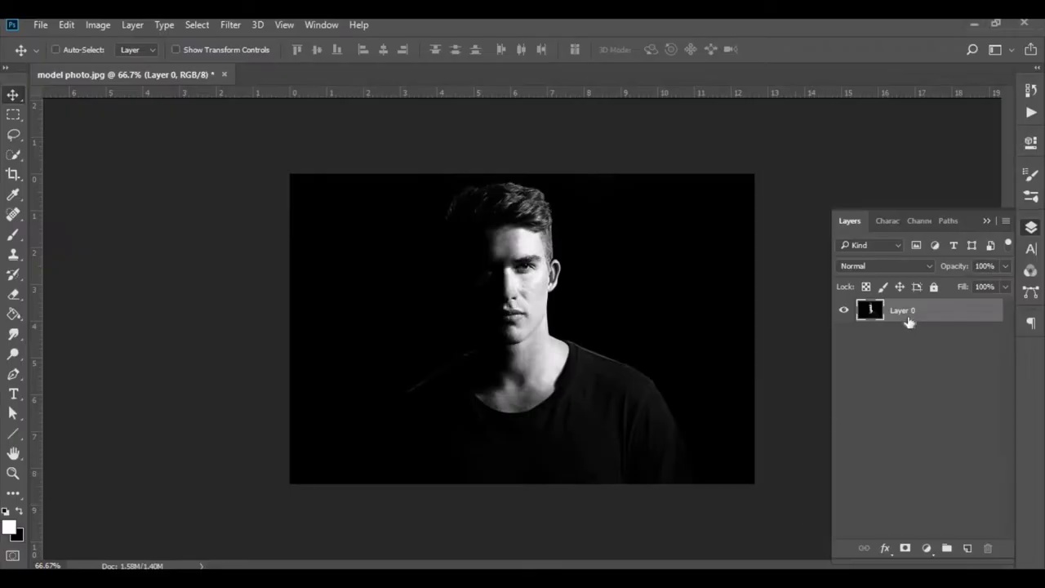
# Add a Posterize adjustment layer above Layer 0 with levels set to 24
pyautogui.click(927, 548)
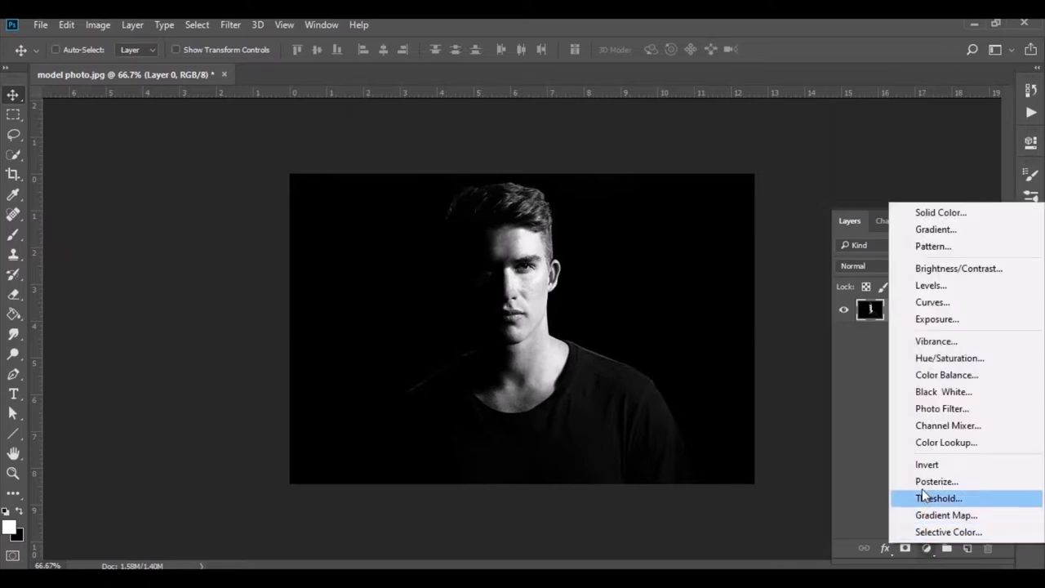
pyautogui.click(922, 483)
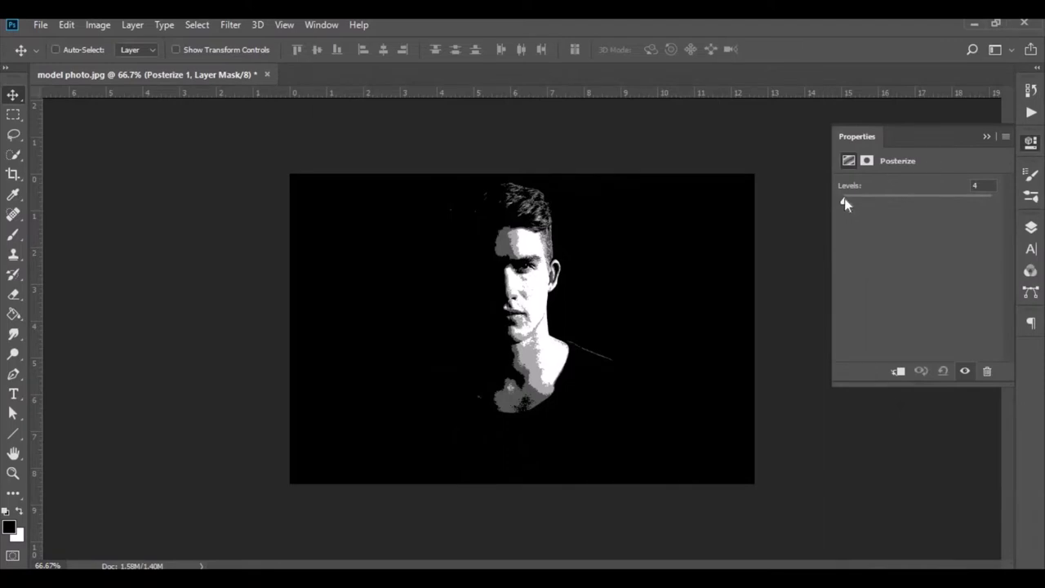
pyautogui.moveTo(844, 200); pyautogui.dragTo(852, 202)
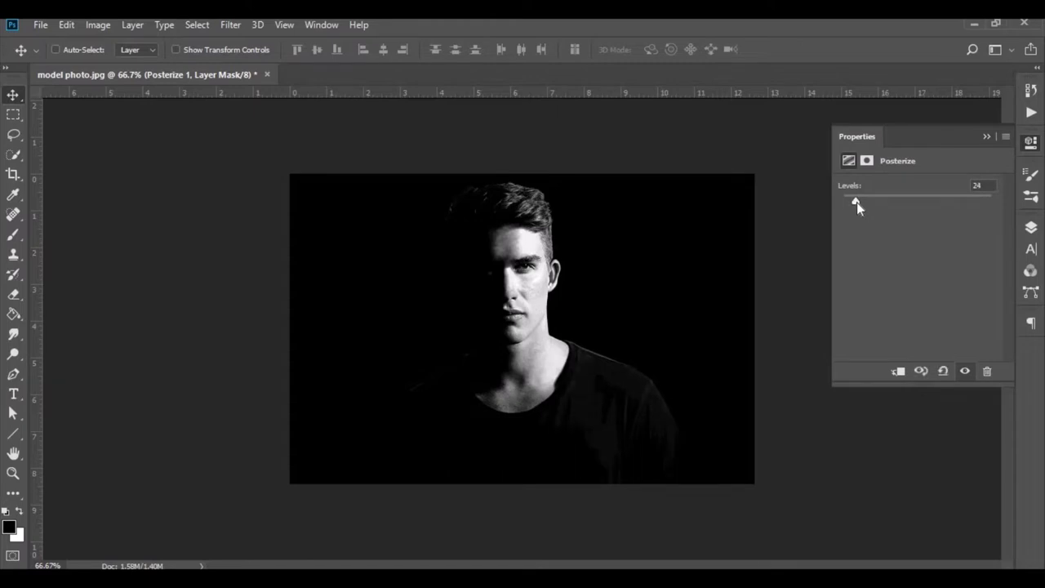
pyautogui.click(1029, 229)
# Add a Color Balance layer on Layer 0 with midtones at Red +79 and Yellow -100
pyautogui.click(920, 338)
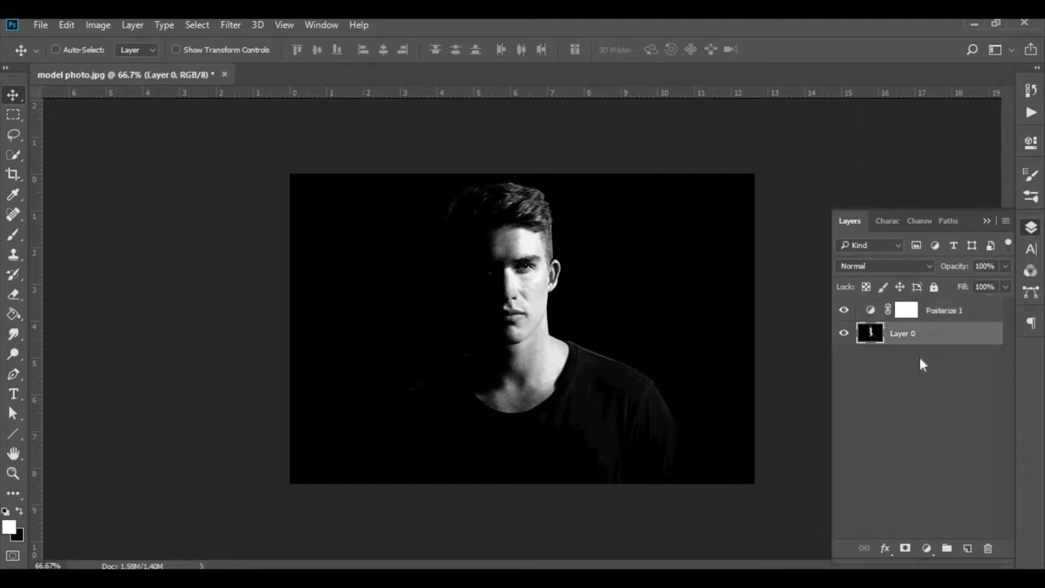
pyautogui.click(927, 550)
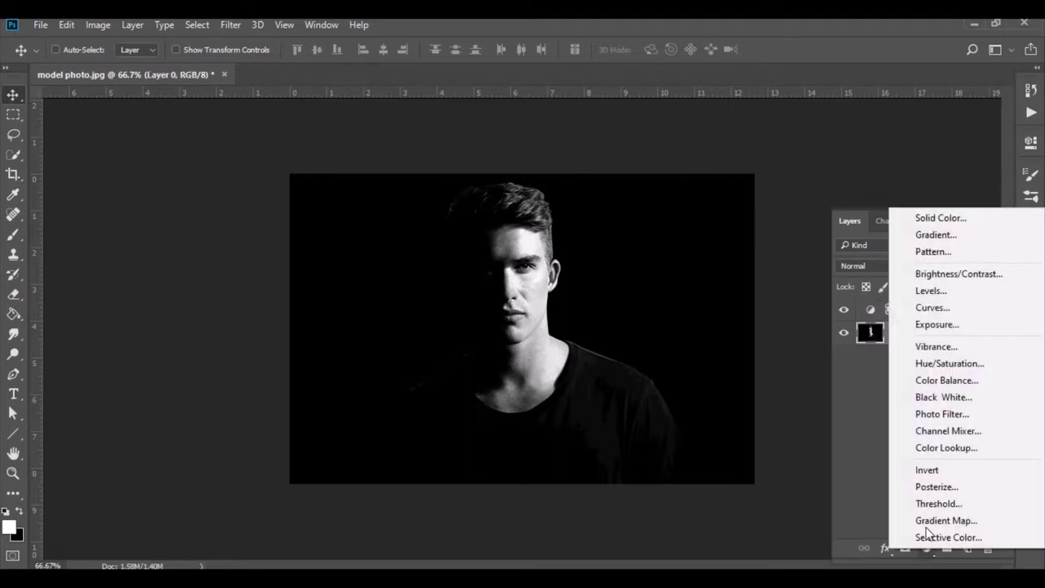
pyautogui.click(925, 381)
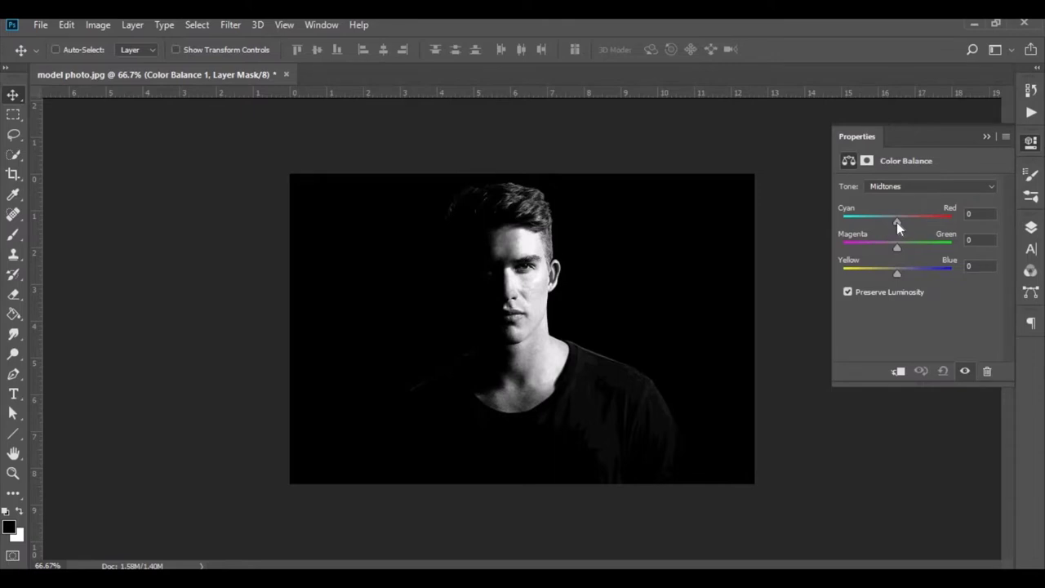
pyautogui.moveTo(897, 222); pyautogui.dragTo(937, 221)
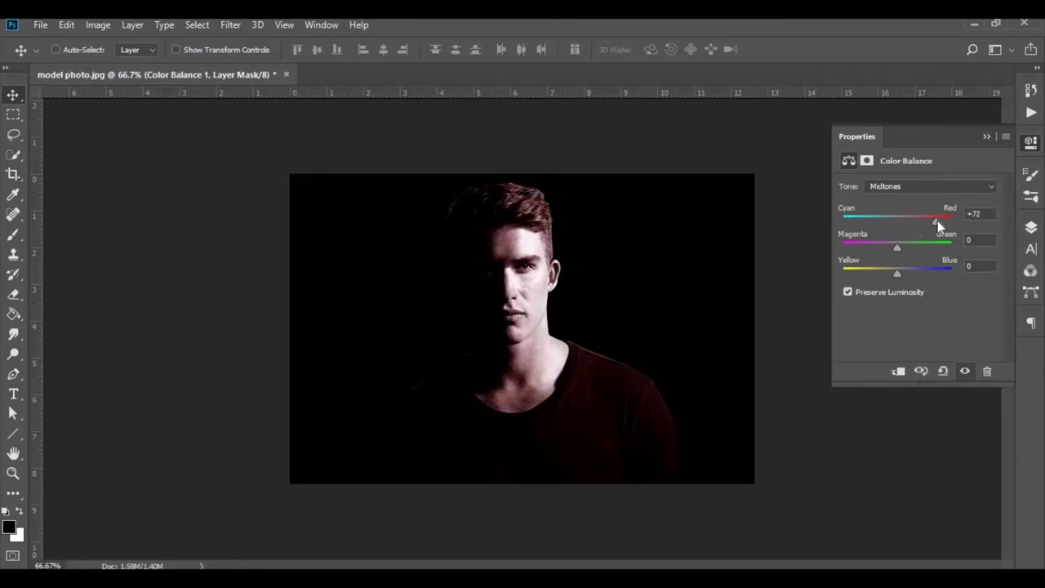
pyautogui.moveTo(938, 222); pyautogui.dragTo(941, 223)
pyautogui.moveTo(899, 275); pyautogui.dragTo(861, 272)
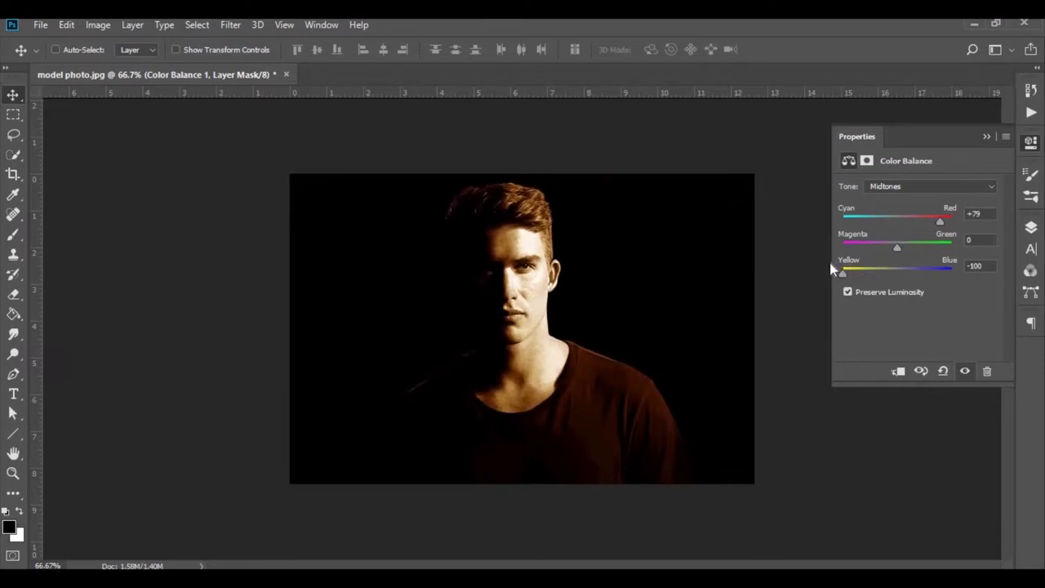
pyautogui.click(1034, 230)
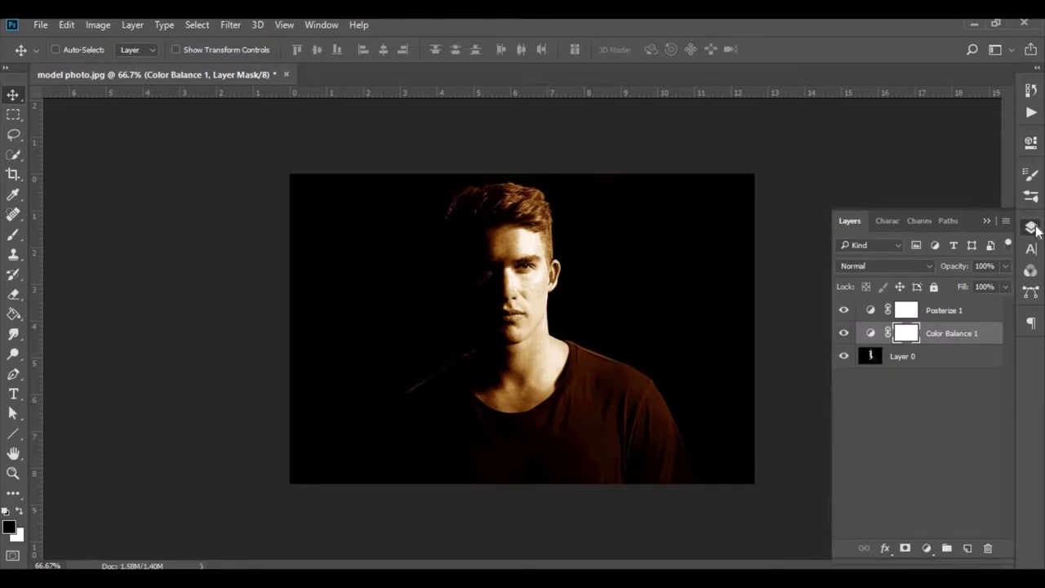
# Merge Layer 0, Color Balance 1 and Posterize 1 into one layer, then add empty Layer 1
pyautogui.click(942, 362)
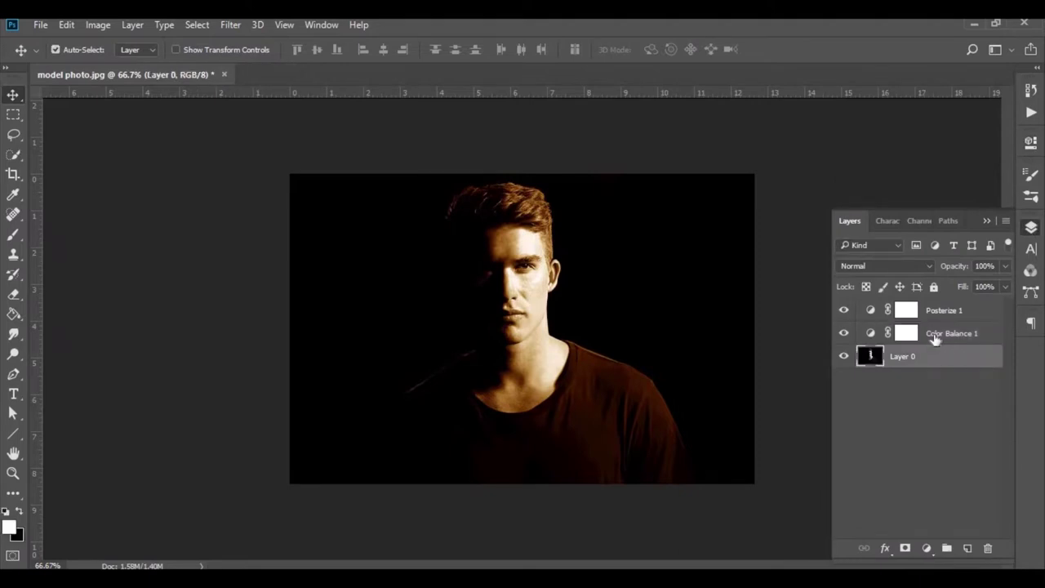
pyautogui.keyDown('shift'); pyautogui.click(936, 328); pyautogui.keyUp('shift')
pyautogui.keyDown('shift'); pyautogui.click(939, 317); pyautogui.keyUp('shift')
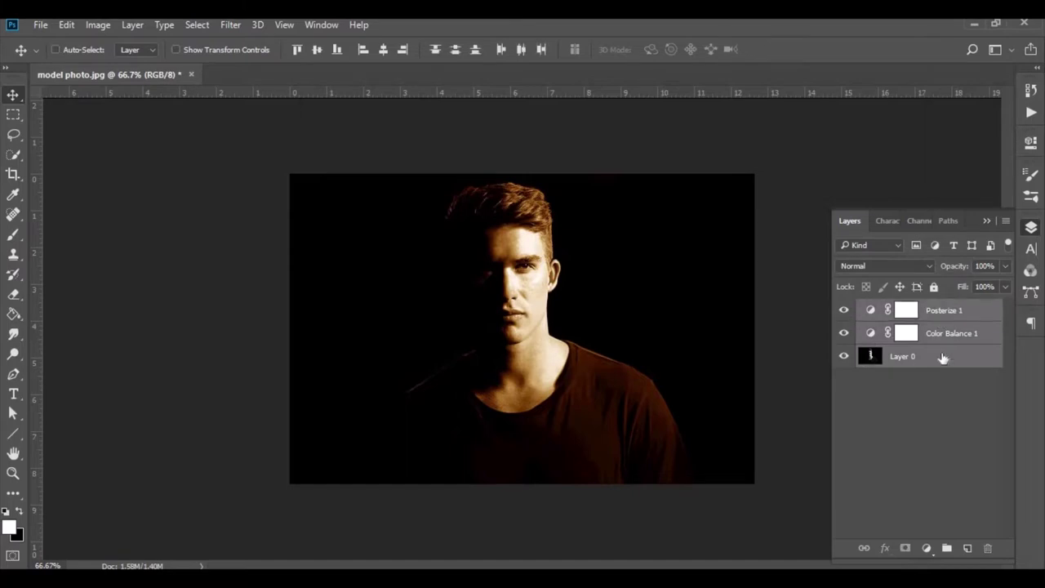
pyautogui.rightClick(944, 356)
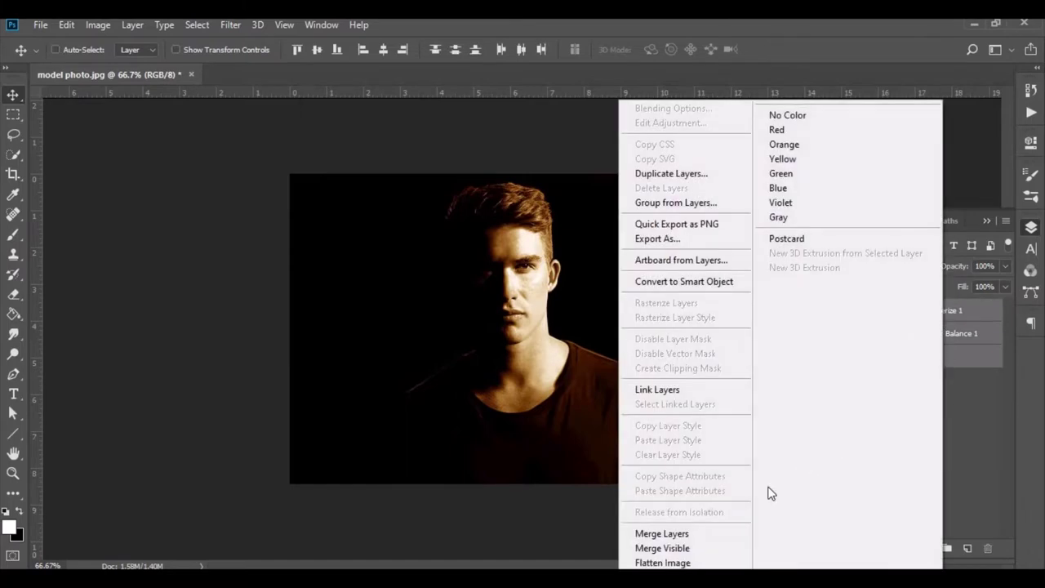
pyautogui.click(713, 536)
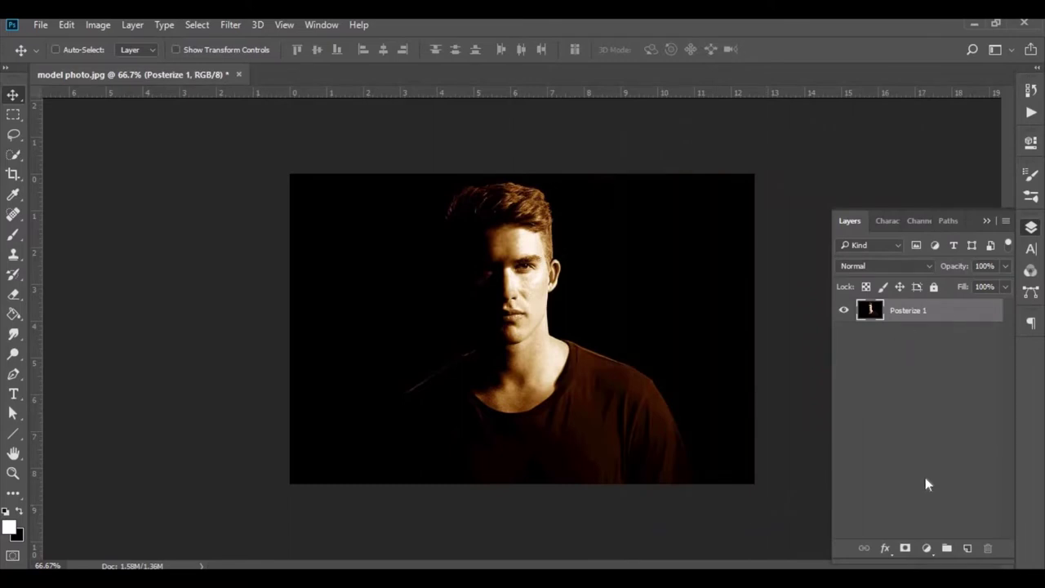
pyautogui.click(967, 549)
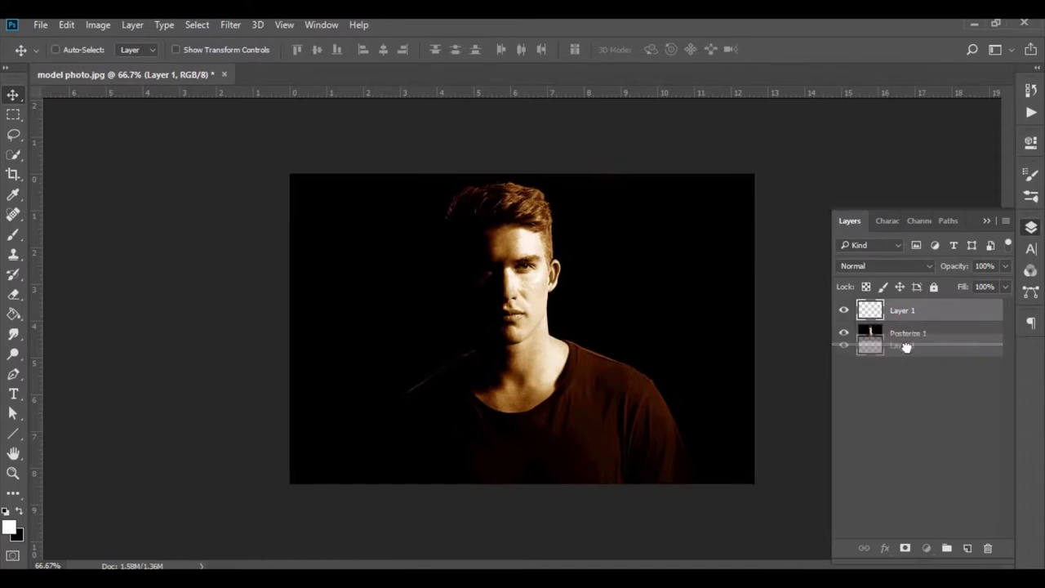
# Move Layer 1 below a hidden Posterize 1 and set up a 4 px black brush
pyautogui.moveTo(903, 314); pyautogui.dragTo(906, 346)
pyautogui.click(844, 311)
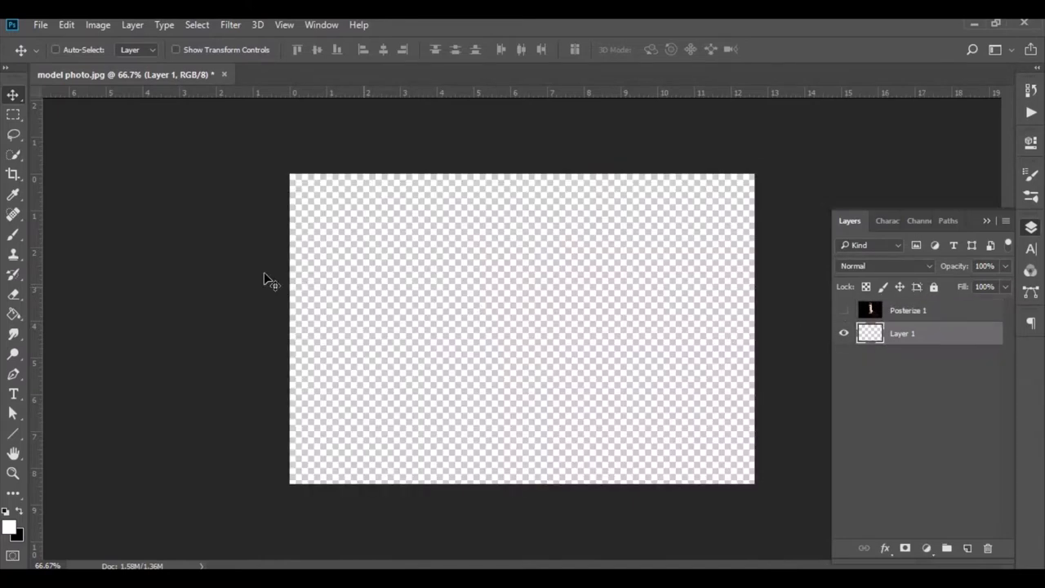
pyautogui.click(13, 235)
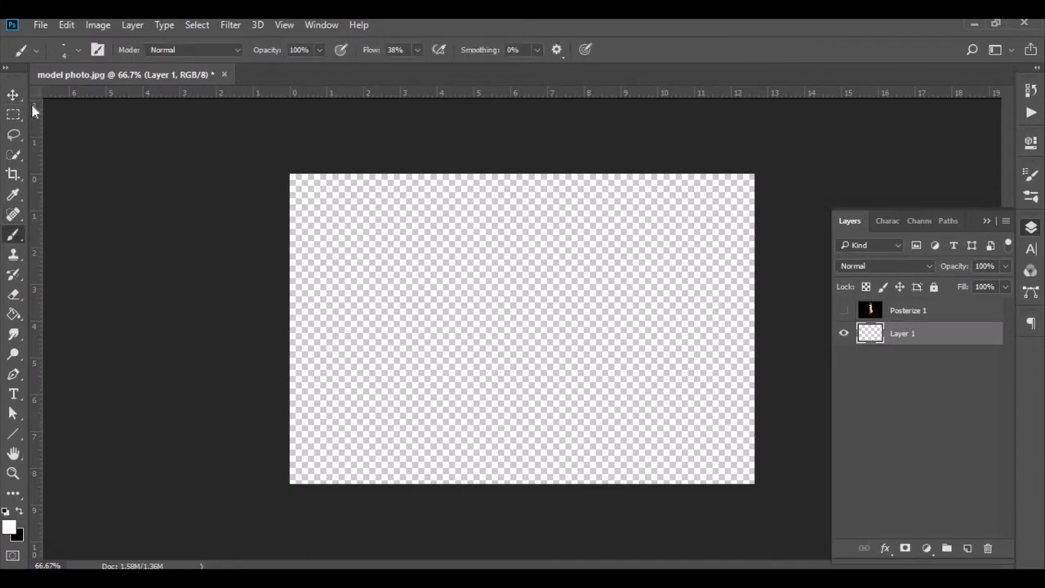
pyautogui.click(79, 51)
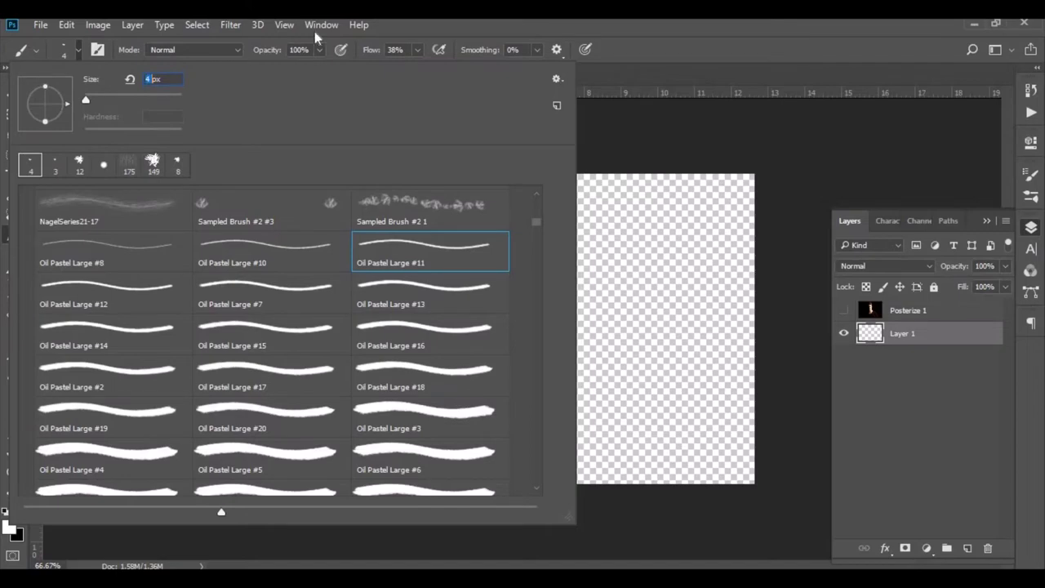
pyautogui.click(389, 34)
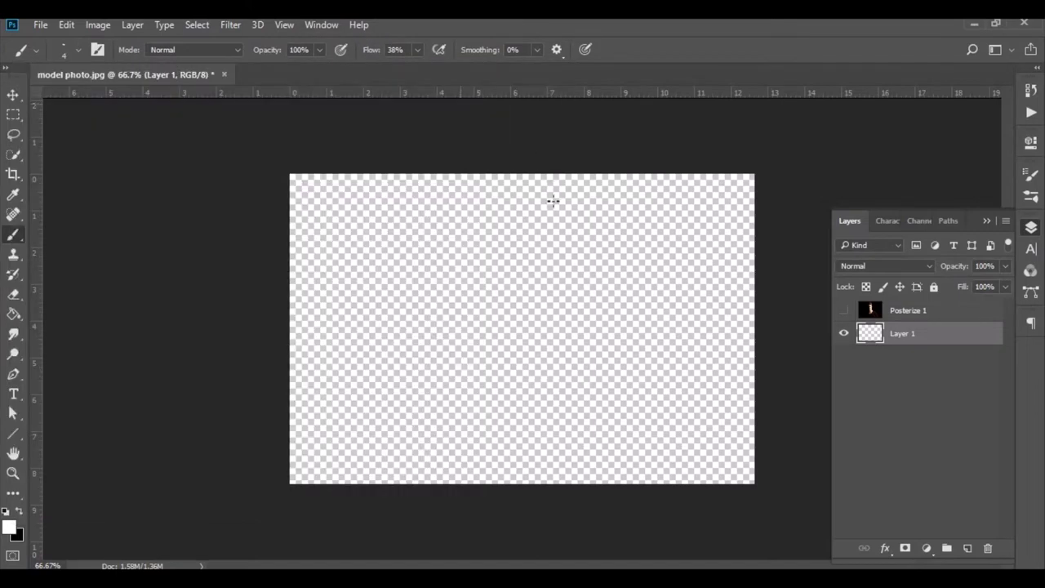
pyautogui.click(19, 512)
# Paint dense horizontal black scribble strokes across Layer 1, top band then lower bands
pyautogui.moveTo(310, 205)
pyautogui.mouseDown()
pyautogui.moveTo(610, 191)
pyautogui.moveTo(281, 202)
pyautogui.moveTo(658, 192)
pyautogui.moveTo(807, 205)
pyautogui.moveTo(629, 196)
pyautogui.moveTo(381, 210)
pyautogui.moveTo(821, 191)
pyautogui.moveTo(519, 196)
pyautogui.moveTo(759, 208)
pyautogui.moveTo(255, 222)
pyautogui.moveTo(771, 224)
pyautogui.moveTo(644, 232)
pyautogui.moveTo(765, 208)
pyautogui.moveTo(539, 220)
pyautogui.moveTo(758, 227)
pyautogui.moveTo(205, 238)
pyautogui.moveTo(382, 249)
pyautogui.moveTo(291, 238)
pyautogui.moveTo(288, 255)
pyautogui.moveTo(259, 231)
pyautogui.moveTo(280, 217)
pyautogui.moveTo(605, 221)
pyautogui.moveTo(210, 231)
pyautogui.moveTo(718, 271)
pyautogui.moveTo(168, 273)
pyautogui.moveTo(598, 253)
pyautogui.moveTo(894, 264)
pyautogui.moveTo(171, 266)
pyautogui.moveTo(607, 258)
pyautogui.moveTo(197, 256)
pyautogui.moveTo(229, 280)
pyautogui.moveTo(408, 276)
pyautogui.mouseUp()
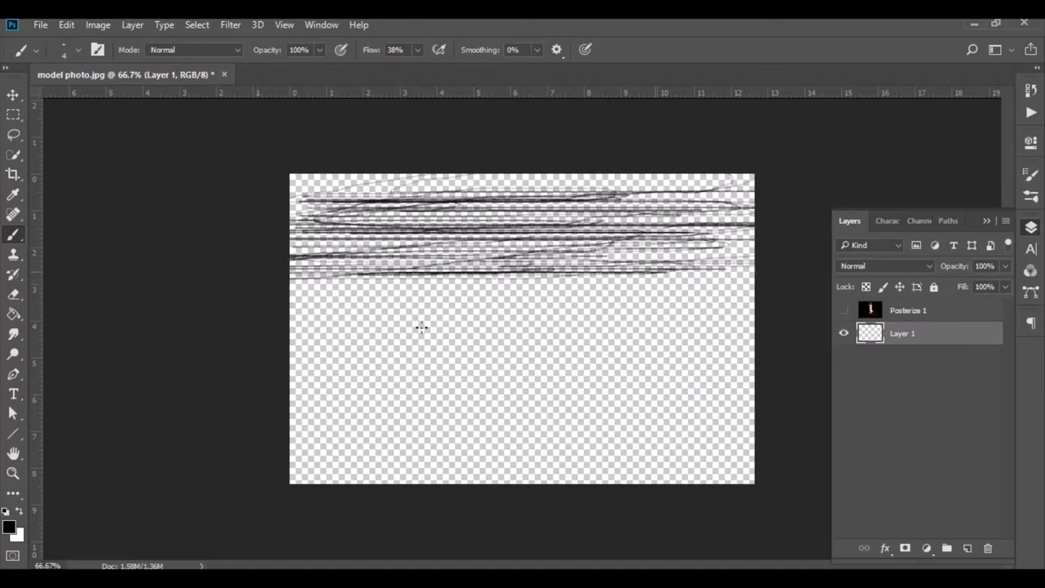
pyautogui.moveTo(421, 327)
pyautogui.mouseDown()
pyautogui.moveTo(222, 301)
pyautogui.moveTo(604, 276)
pyautogui.moveTo(290, 305)
pyautogui.moveTo(781, 291)
pyautogui.moveTo(665, 281)
pyautogui.moveTo(756, 287)
pyautogui.moveTo(632, 309)
pyautogui.moveTo(385, 323)
pyautogui.moveTo(404, 294)
pyautogui.moveTo(320, 275)
pyautogui.moveTo(575, 276)
pyautogui.moveTo(303, 292)
pyautogui.moveTo(466, 354)
pyautogui.moveTo(384, 364)
pyautogui.moveTo(753, 327)
pyautogui.moveTo(310, 384)
pyautogui.moveTo(401, 333)
pyautogui.moveTo(784, 319)
pyautogui.moveTo(276, 350)
pyautogui.moveTo(637, 310)
pyautogui.moveTo(294, 373)
pyautogui.moveTo(754, 327)
pyautogui.moveTo(737, 381)
pyautogui.moveTo(677, 367)
pyautogui.moveTo(326, 384)
pyautogui.moveTo(294, 369)
pyautogui.moveTo(347, 395)
pyautogui.moveTo(310, 413)
pyautogui.moveTo(563, 375)
pyautogui.moveTo(857, 374)
pyautogui.moveTo(261, 400)
pyautogui.moveTo(118, 362)
pyautogui.moveTo(619, 350)
pyautogui.moveTo(661, 289)
pyautogui.moveTo(705, 287)
pyautogui.moveTo(640, 268)
pyautogui.moveTo(513, 333)
pyautogui.moveTo(314, 281)
pyautogui.moveTo(629, 238)
pyautogui.moveTo(294, 284)
pyautogui.moveTo(254, 348)
pyautogui.moveTo(735, 277)
pyautogui.moveTo(285, 392)
pyautogui.moveTo(153, 455)
pyautogui.moveTo(286, 429)
pyautogui.moveTo(217, 455)
pyautogui.moveTo(645, 409)
pyautogui.moveTo(454, 449)
pyautogui.moveTo(329, 456)
pyautogui.moveTo(691, 431)
pyautogui.moveTo(270, 460)
pyautogui.moveTo(412, 490)
pyautogui.moveTo(694, 455)
pyautogui.moveTo(637, 456)
pyautogui.moveTo(663, 444)
pyautogui.moveTo(672, 459)
pyautogui.moveTo(770, 450)
pyautogui.moveTo(735, 458)
pyautogui.moveTo(880, 427)
pyautogui.moveTo(626, 482)
pyautogui.moveTo(802, 410)
pyautogui.moveTo(635, 448)
pyautogui.moveTo(821, 388)
pyautogui.moveTo(296, 478)
pyautogui.moveTo(295, 433)
pyautogui.moveTo(206, 439)
pyautogui.moveTo(799, 335)
pyautogui.moveTo(122, 483)
pyautogui.moveTo(761, 365)
pyautogui.moveTo(140, 399)
pyautogui.moveTo(800, 294)
pyautogui.moveTo(190, 373)
pyautogui.moveTo(759, 310)
pyautogui.moveTo(169, 450)
pyautogui.moveTo(407, 415)
pyautogui.moveTo(690, 411)
pyautogui.moveTo(404, 453)
pyautogui.moveTo(784, 425)
pyautogui.moveTo(369, 479)
pyautogui.moveTo(486, 486)
pyautogui.moveTo(733, 446)
pyautogui.moveTo(772, 389)
pyautogui.moveTo(647, 344)
pyautogui.moveTo(179, 333)
pyautogui.moveTo(285, 319)
pyautogui.mouseUp()
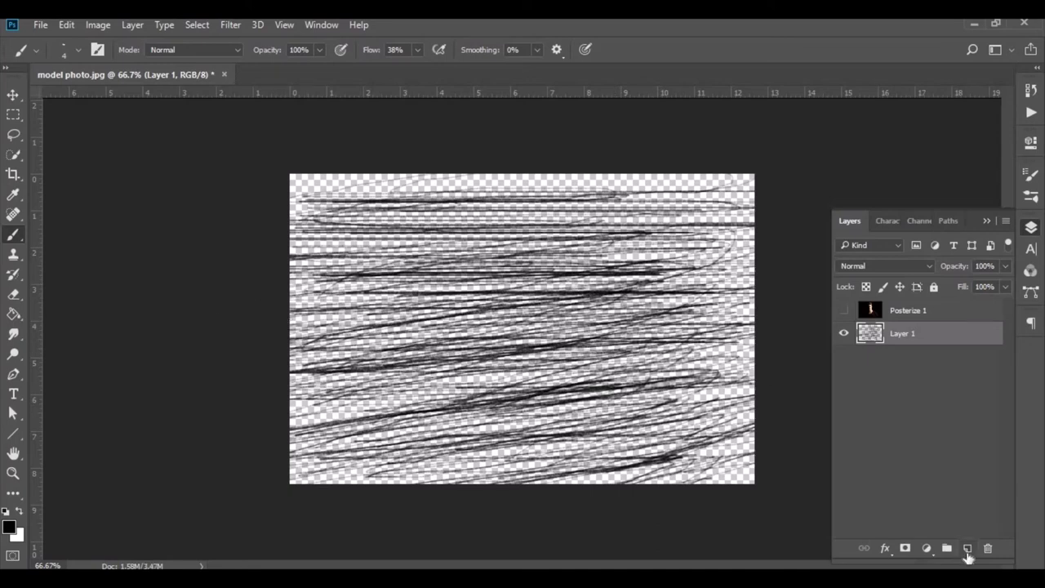
# Add a black-filled Layer 2 beneath Layer 1 and unhide the Posterize 1 portrait
pyautogui.click(967, 552)
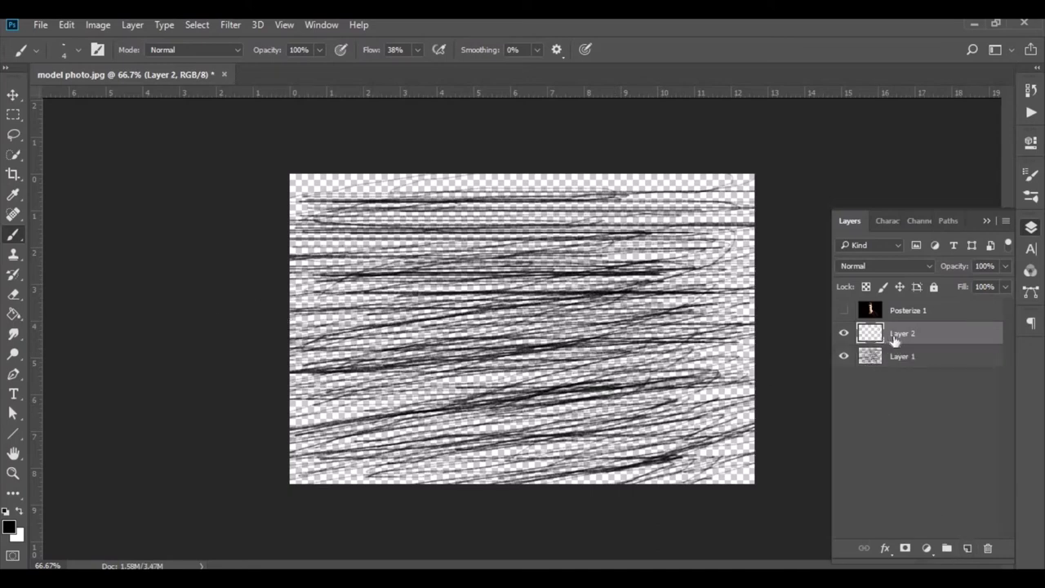
pyautogui.moveTo(895, 340); pyautogui.dragTo(903, 384)
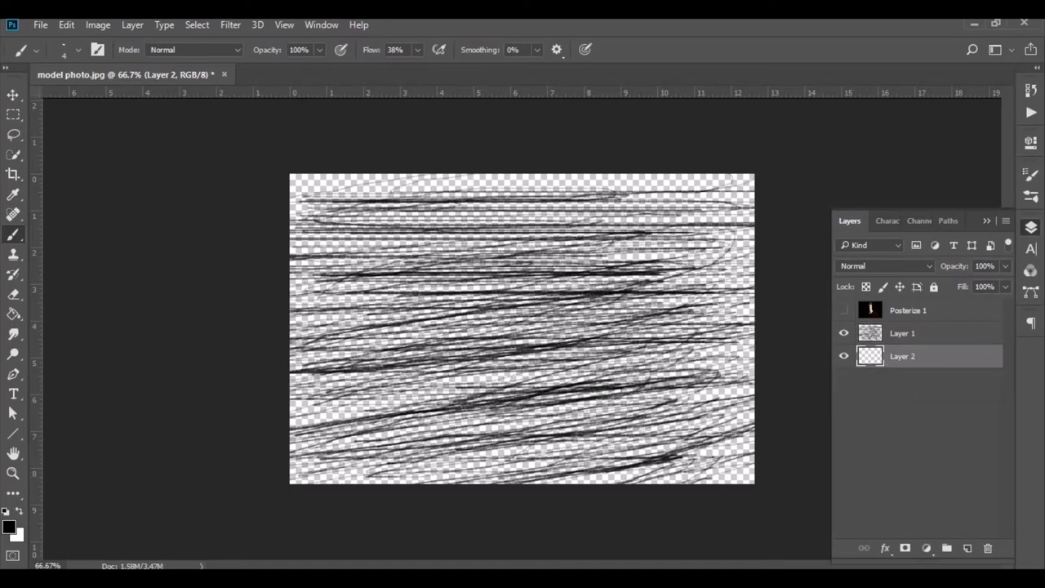
pyautogui.click(13, 314)
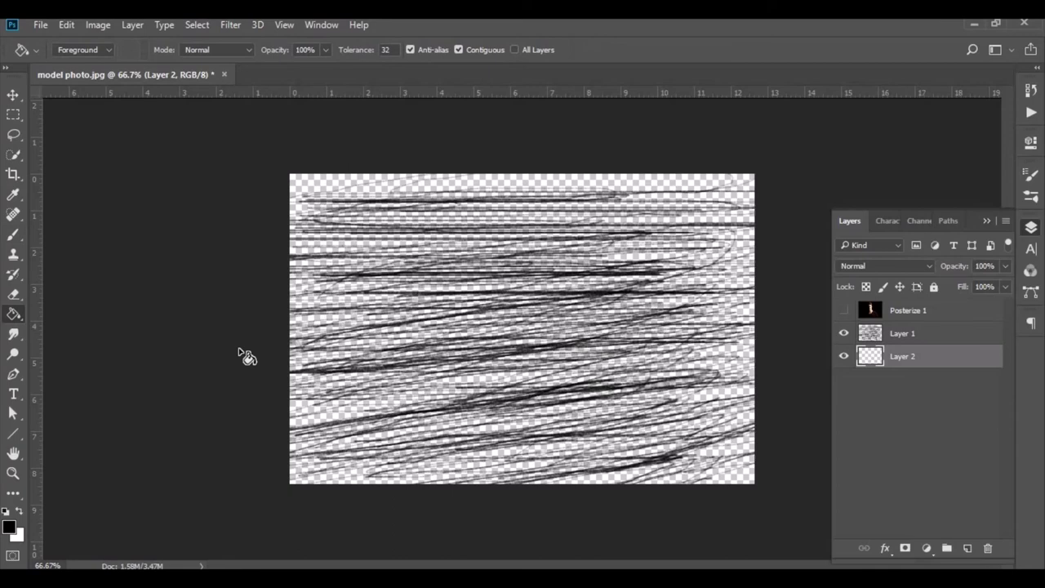
pyautogui.click(365, 375)
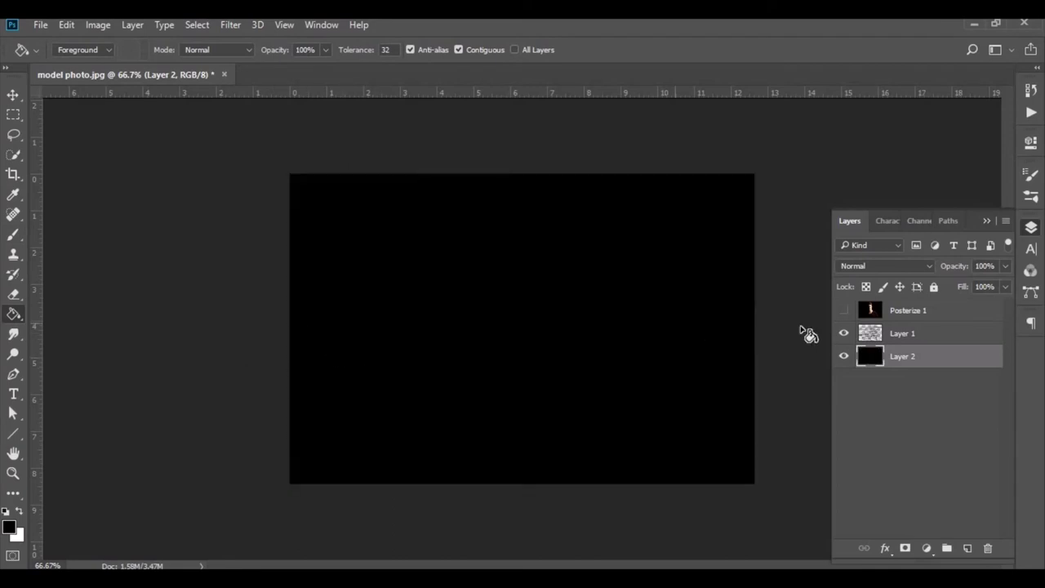
pyautogui.click(931, 334)
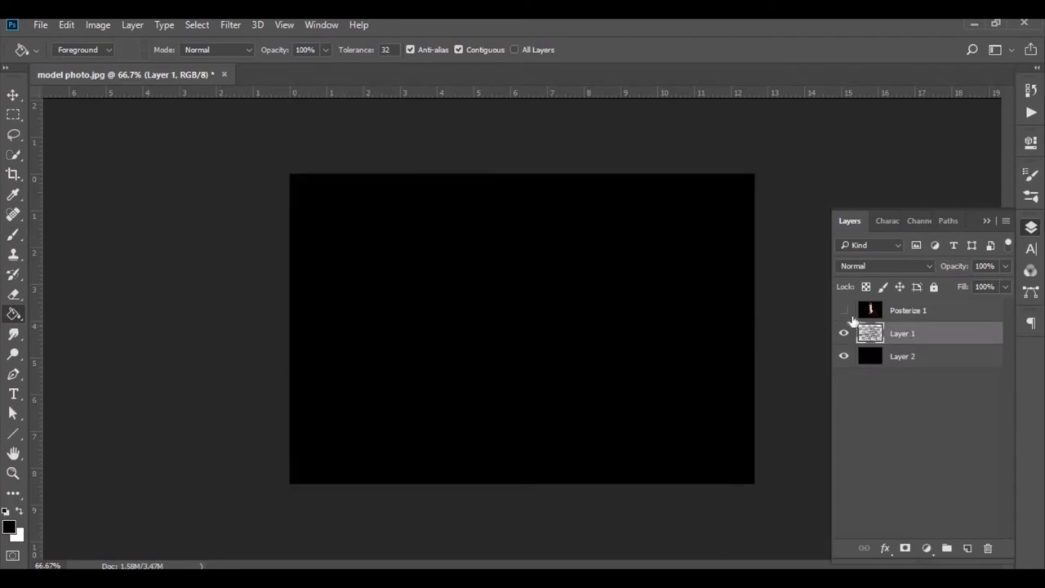
pyautogui.click(844, 311)
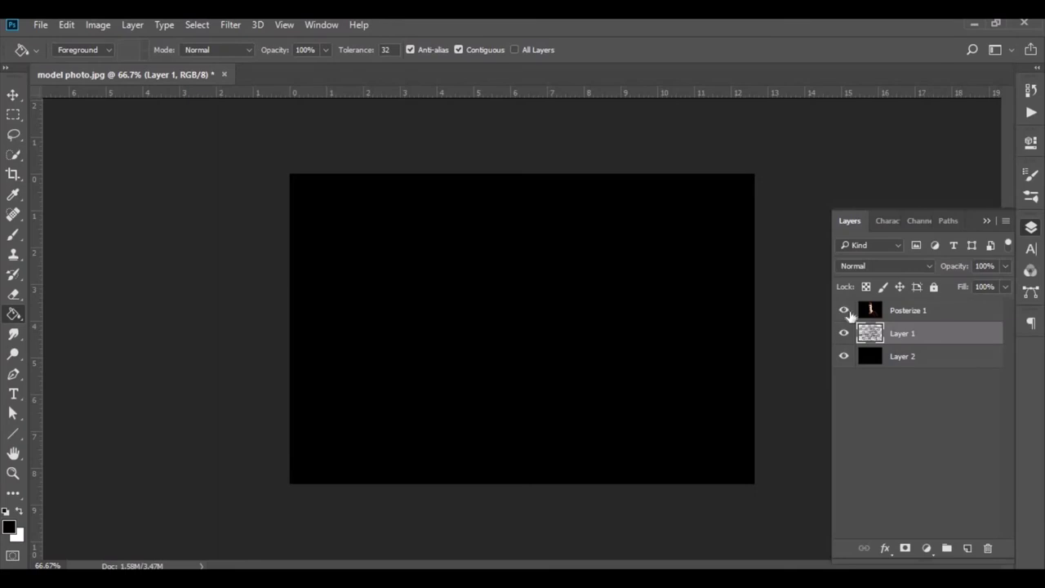
# Clip Posterize 1 to the stroke layer, then reselect Layer 1 with the Brush tool
pyautogui.click(898, 315)
pyautogui.rightClick(902, 312)
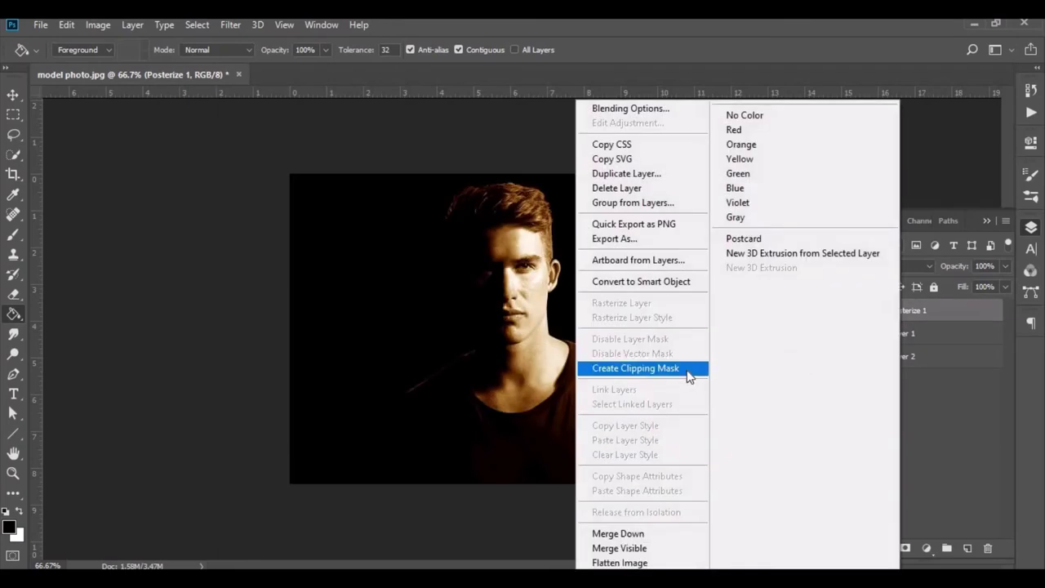
pyautogui.click(636, 368)
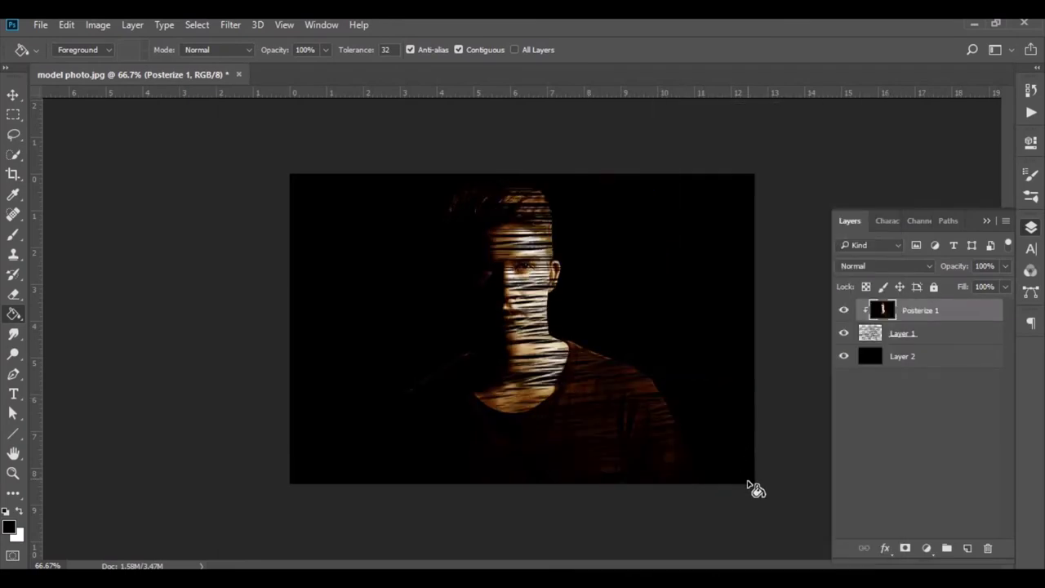
pyautogui.click(927, 334)
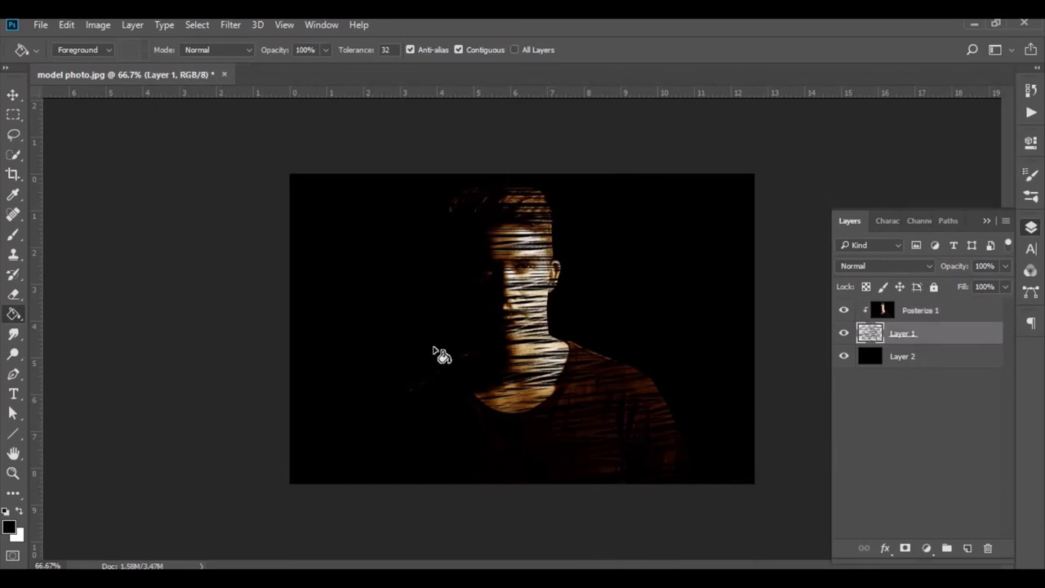
pyautogui.click(13, 234)
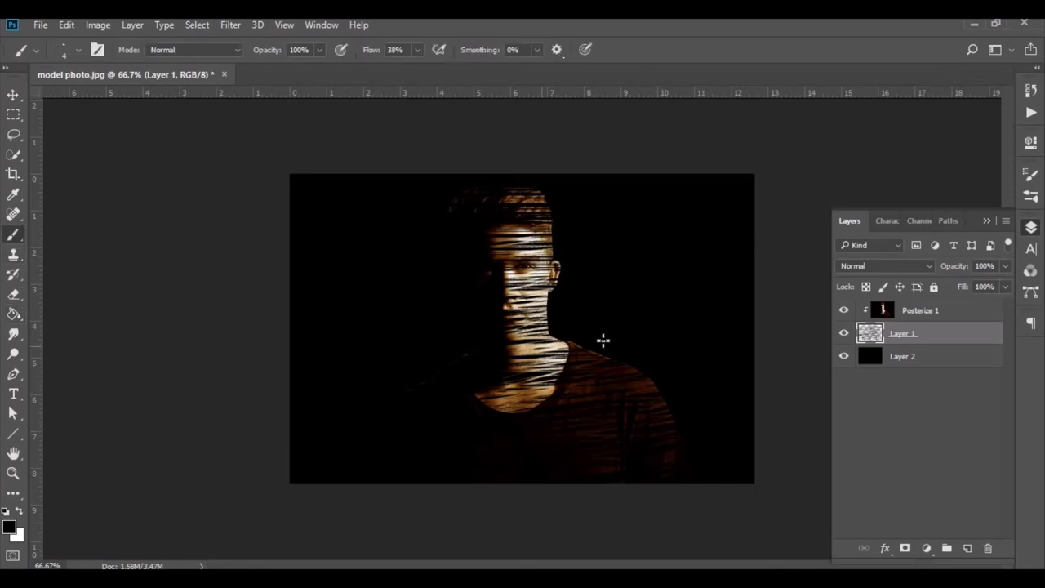